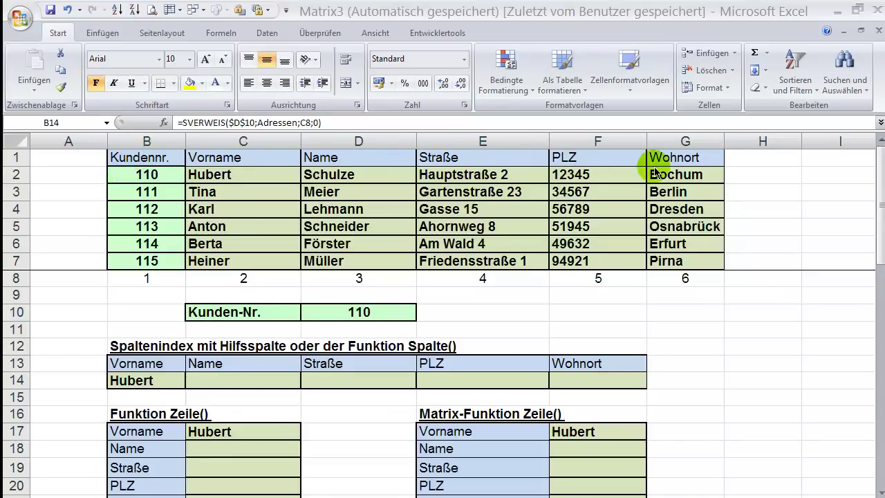
# Choose customer number 110 from the D10 drop-down list.
pyautogui.click(392, 315)
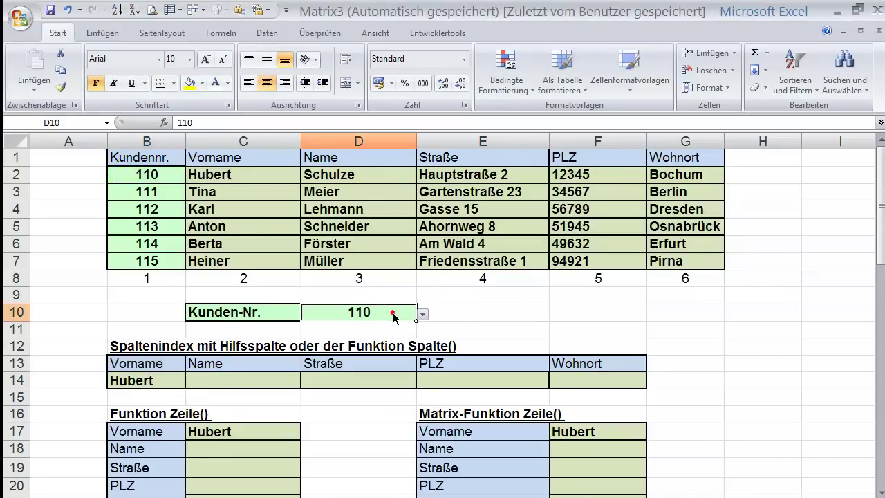
pyautogui.click(423, 316)
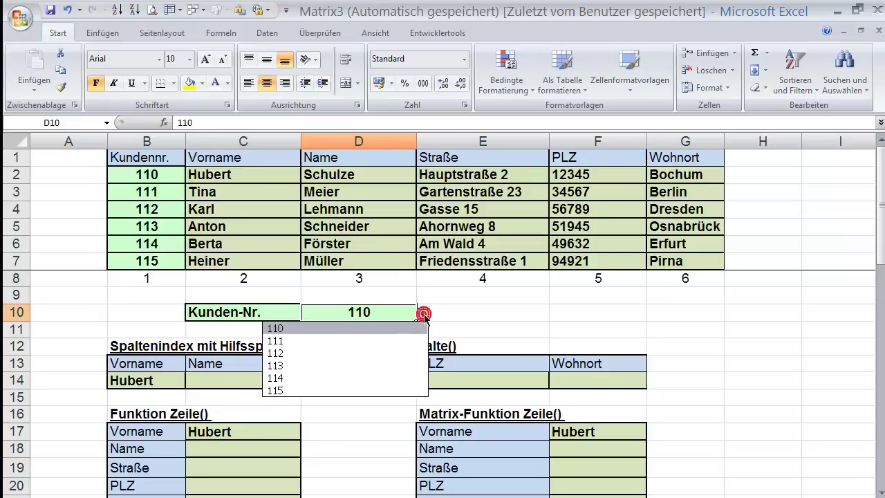
pyautogui.click(332, 327)
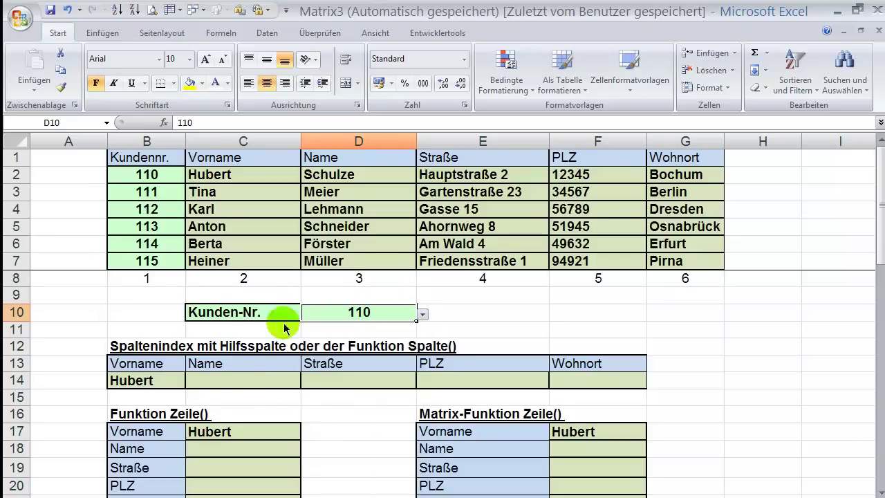
# Select the customer table B1:G7 so the Name Box shows Adressen.
pyautogui.click(143, 385)
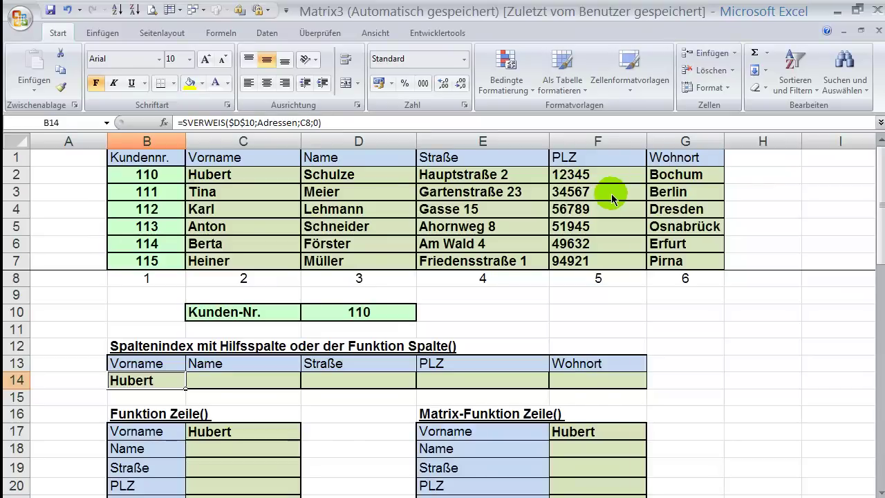
pyautogui.moveTo(131, 154)
pyautogui.mouseDown()
pyautogui.moveTo(287, 173)
pyautogui.moveTo(666, 261)
pyautogui.mouseUp()
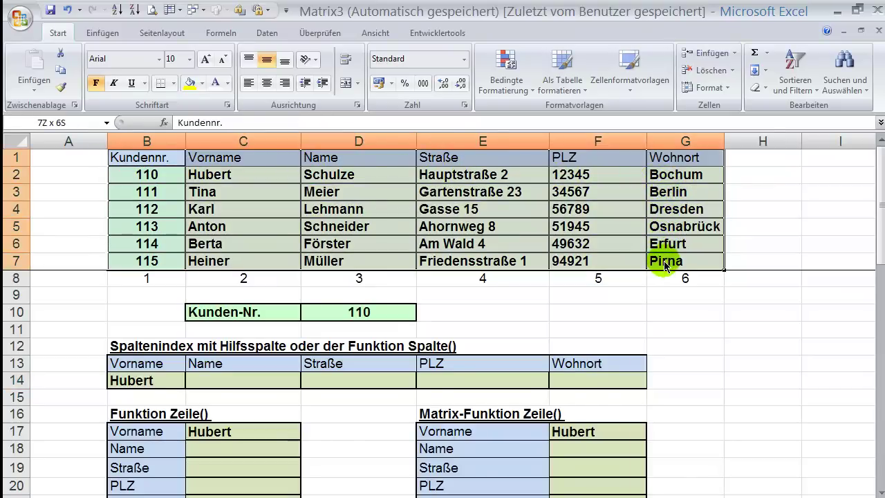
pyautogui.moveTo(664, 263); pyautogui.dragTo(663, 262)
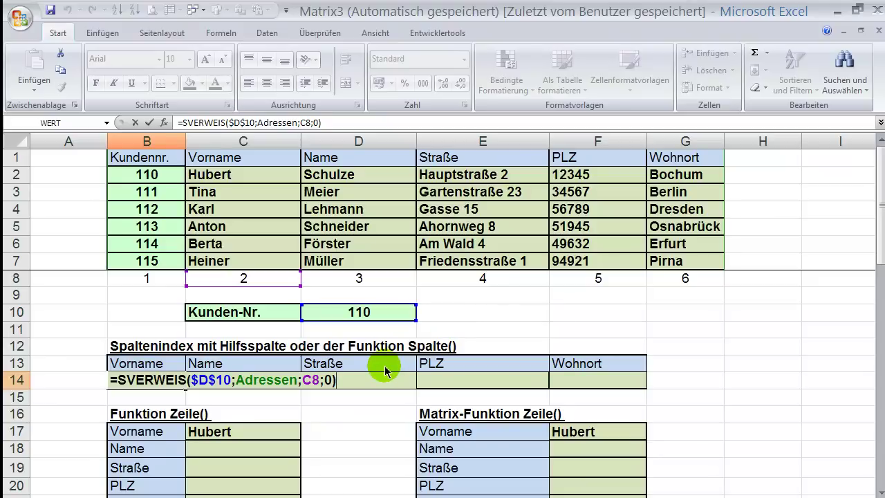
# Walk through B14's SVERWEIS arguments $D$10, Adressen and C8, leaving the formula unchanged.
pyautogui.click(214, 381)
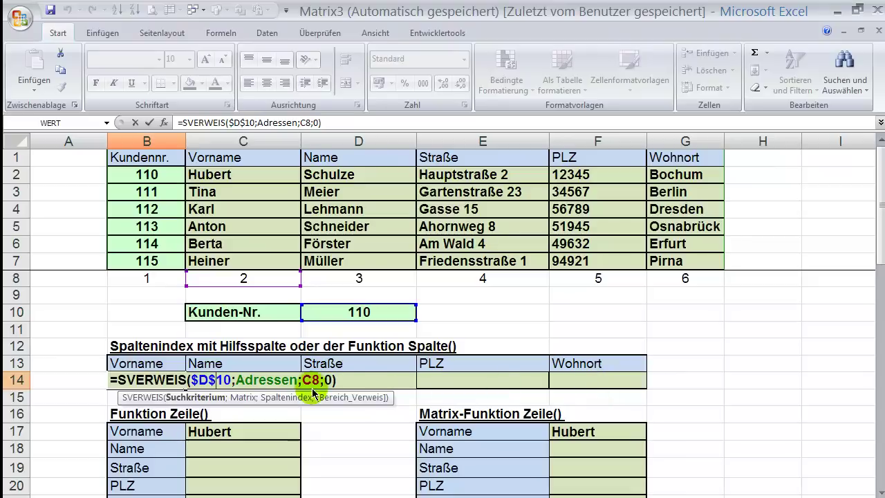
pyautogui.click(270, 381)
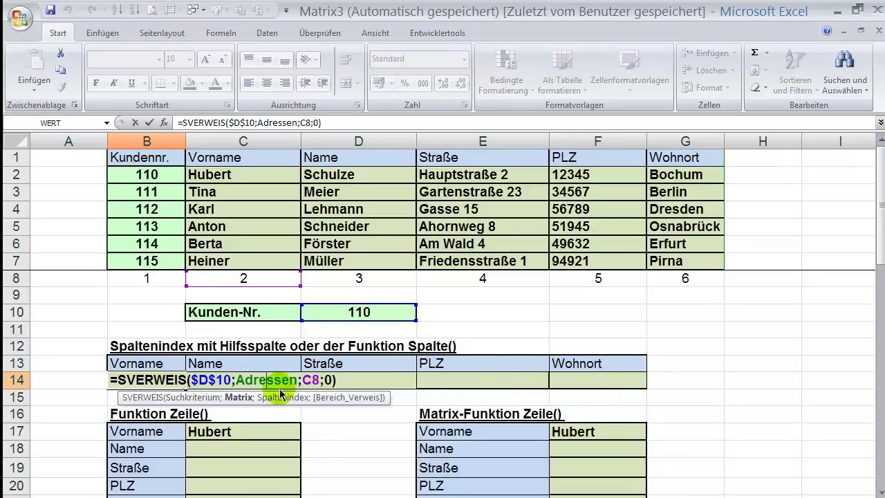
pyautogui.click(310, 381)
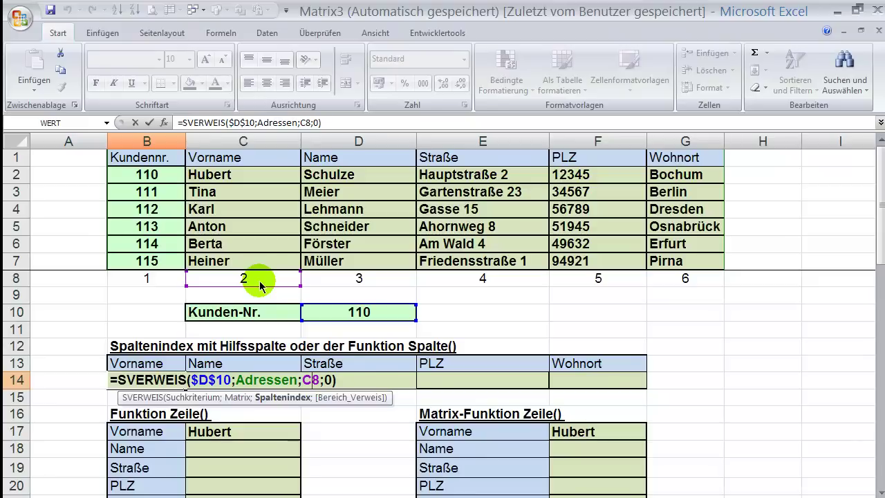
pyautogui.hotkey('ctrl', 'Return')
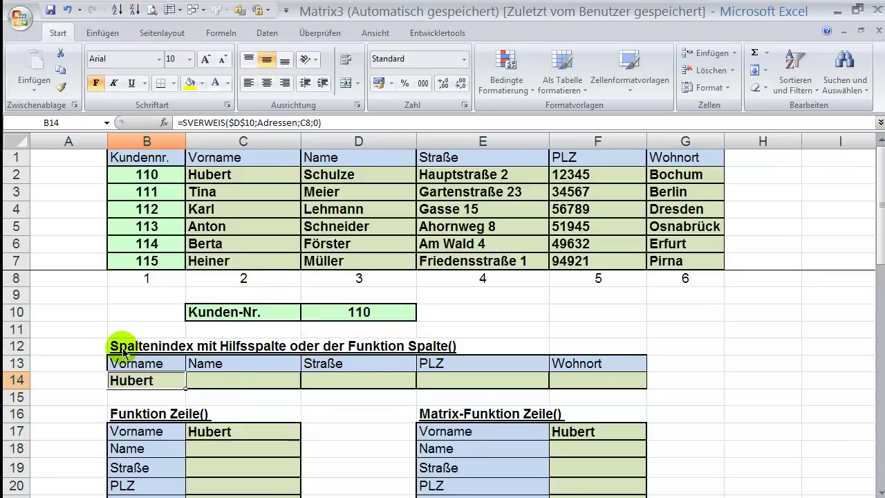
# Fill the B14 lookup right across B14:F14 using Füllbereich > Rechts.
pyautogui.moveTo(138, 382)
pyautogui.mouseDown()
pyautogui.moveTo(430, 391)
pyautogui.moveTo(599, 379)
pyautogui.mouseUp()
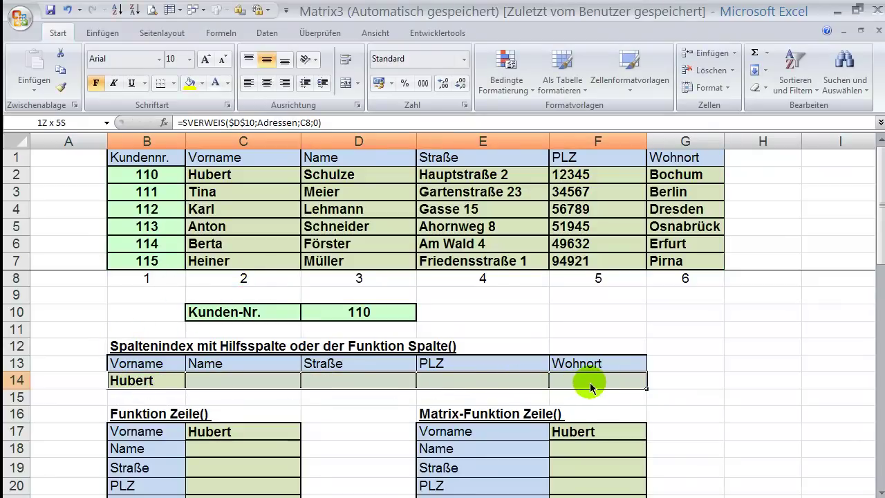
pyautogui.click(765, 70)
pyautogui.click(786, 107)
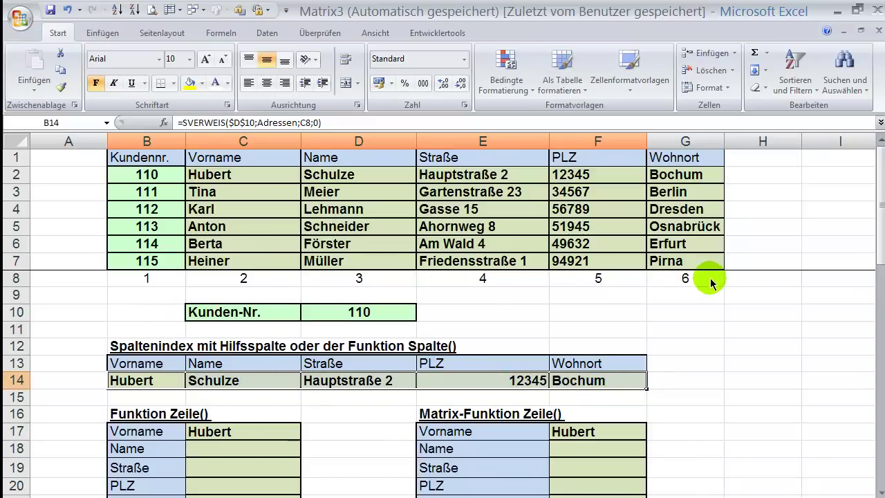
pyautogui.click(17, 279)
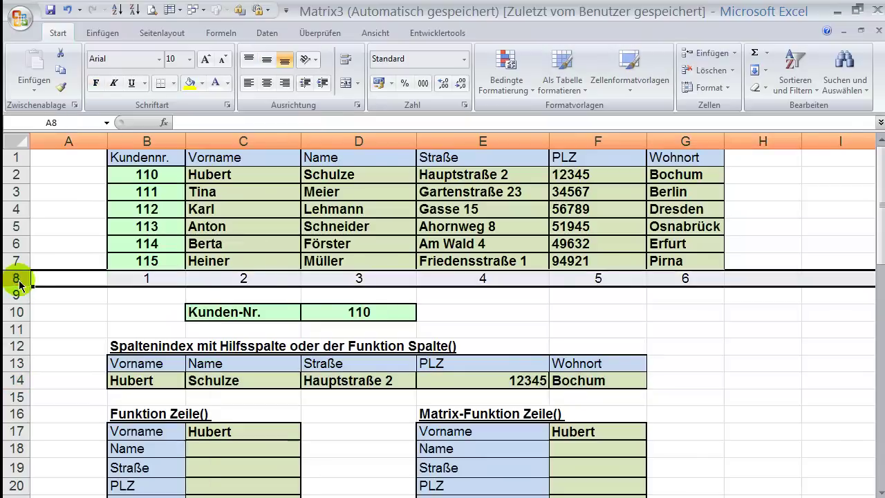
# Make the row 8 helper numbers white and undo it, then undo the C14:F14 fill.
pyautogui.rightClick(19, 282)
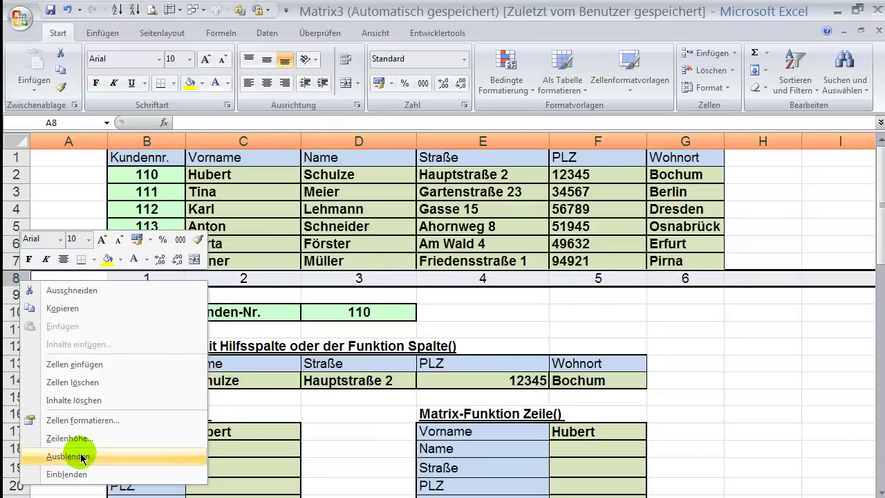
pyautogui.press('Escape')
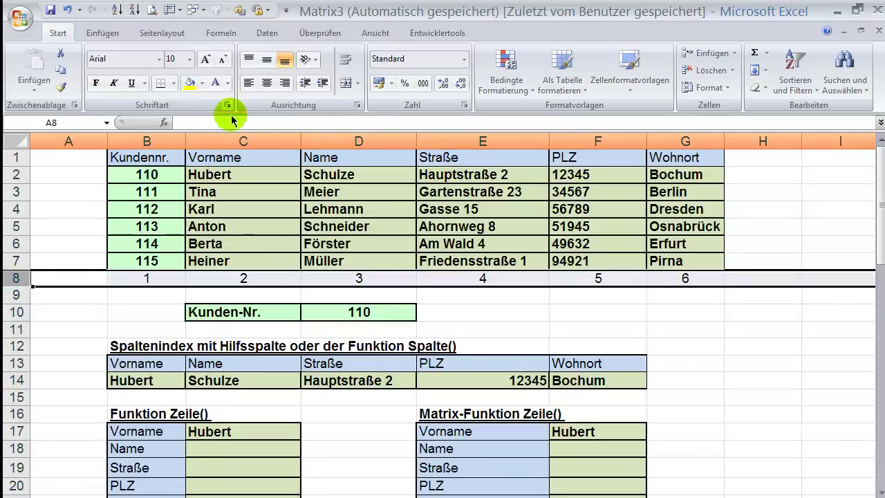
pyautogui.click(228, 83)
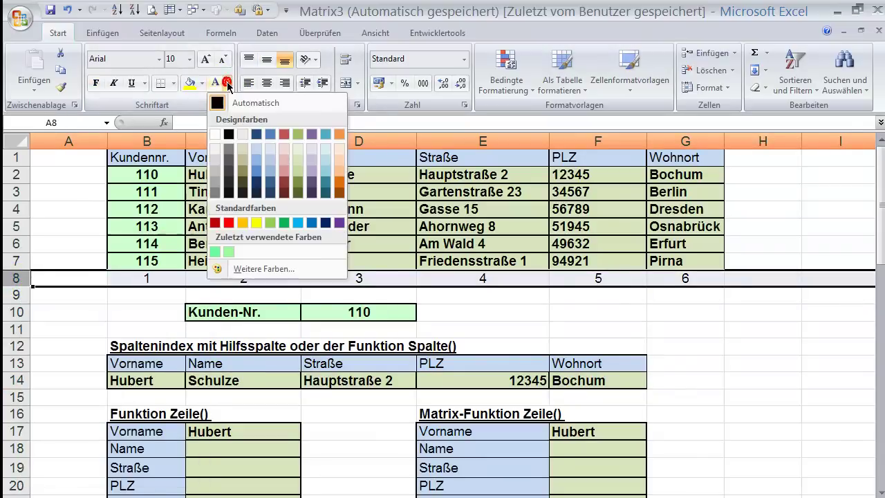
pyautogui.click(215, 133)
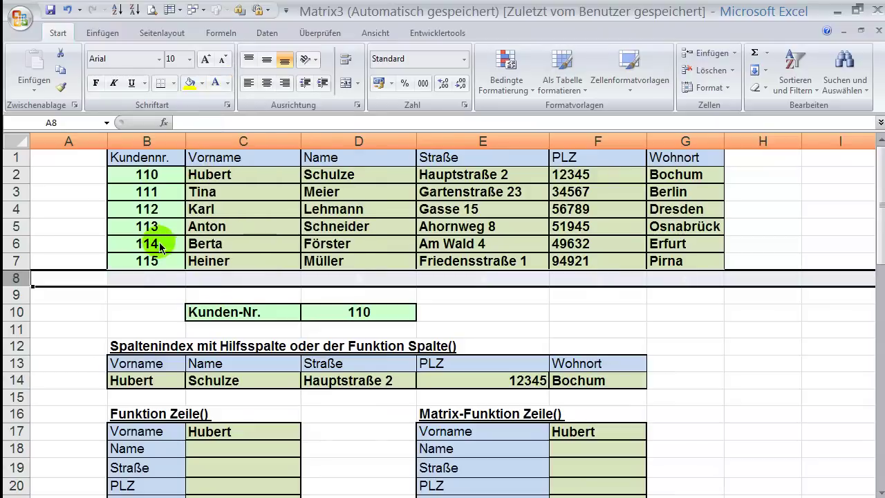
pyautogui.click(121, 313)
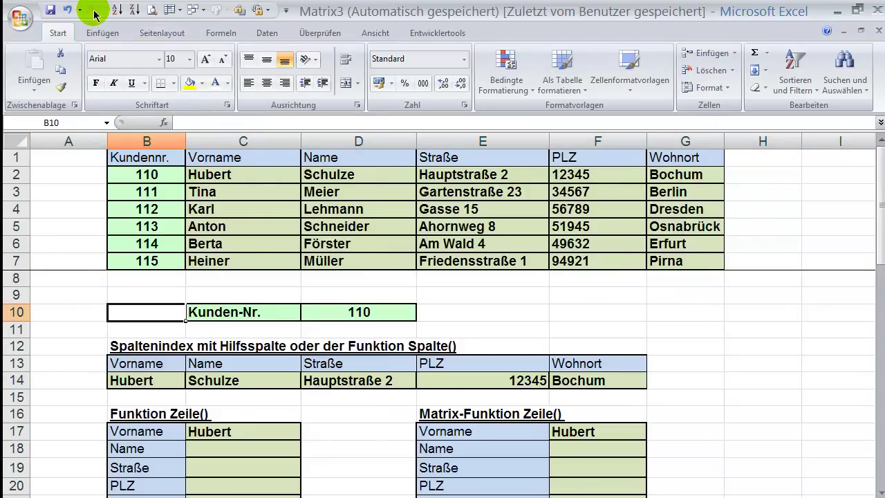
pyautogui.click(69, 12)
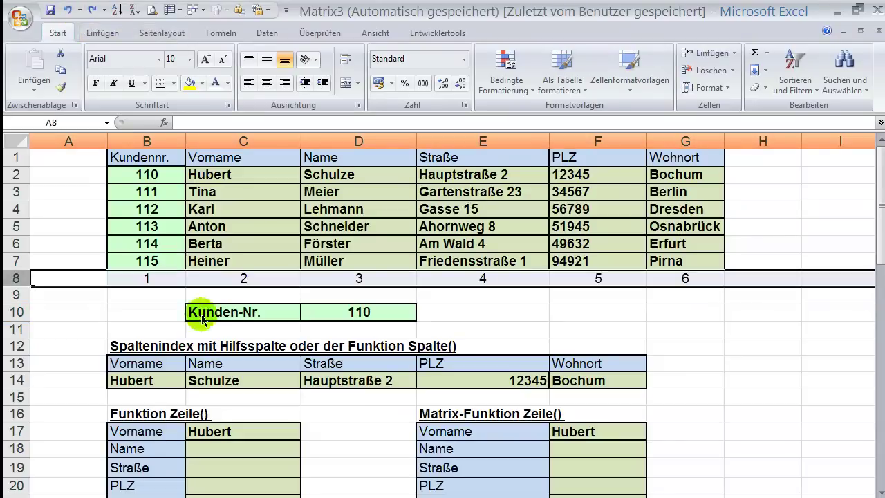
pyautogui.click(175, 372)
pyautogui.hotkey('ctrl', 'z')
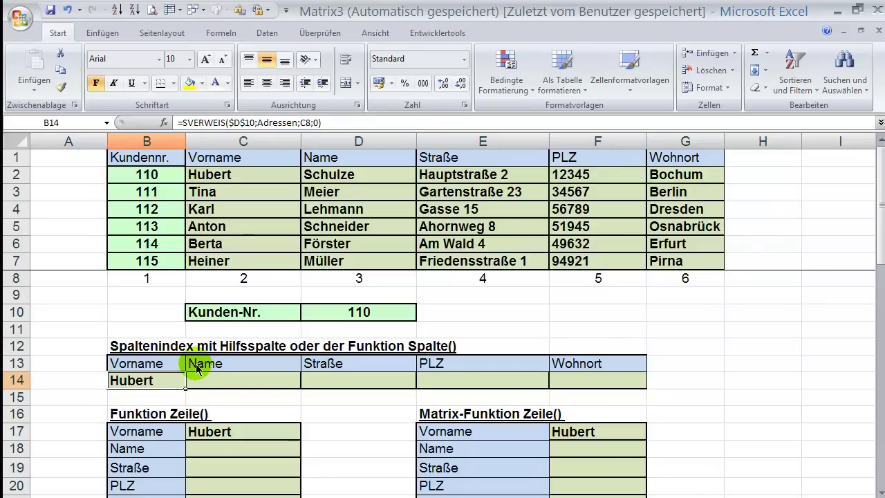
# Change B14 to =SVERWEIS($D$10;Adressen;SPALTE(B10);0), replacing the C8 column index.
pyautogui.doubleClick(145, 384)
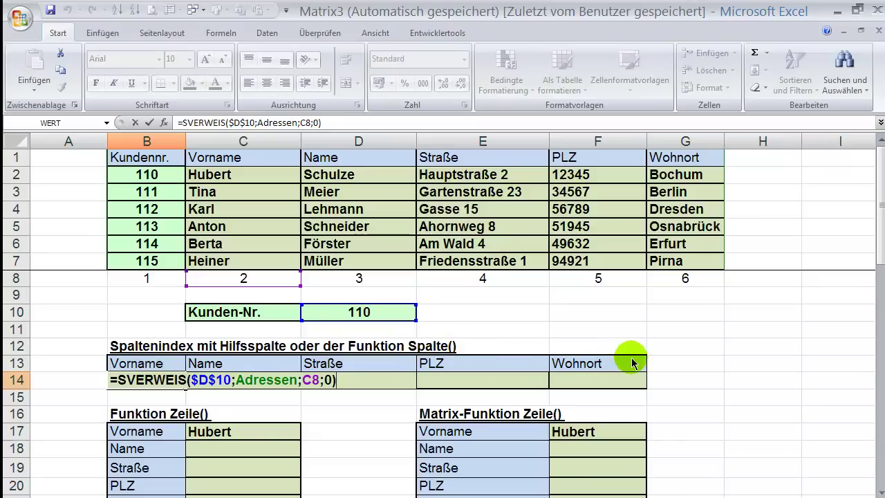
pyautogui.moveTo(302, 379); pyautogui.dragTo(320, 380)
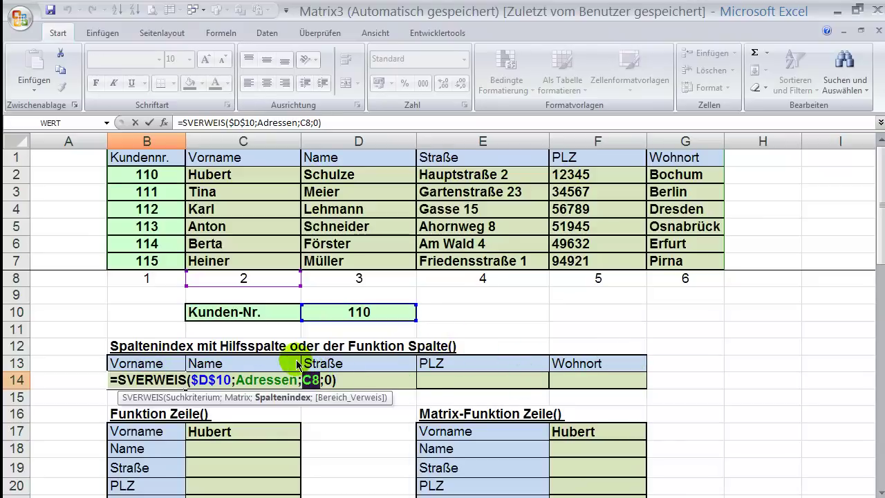
pyautogui.write('spal')
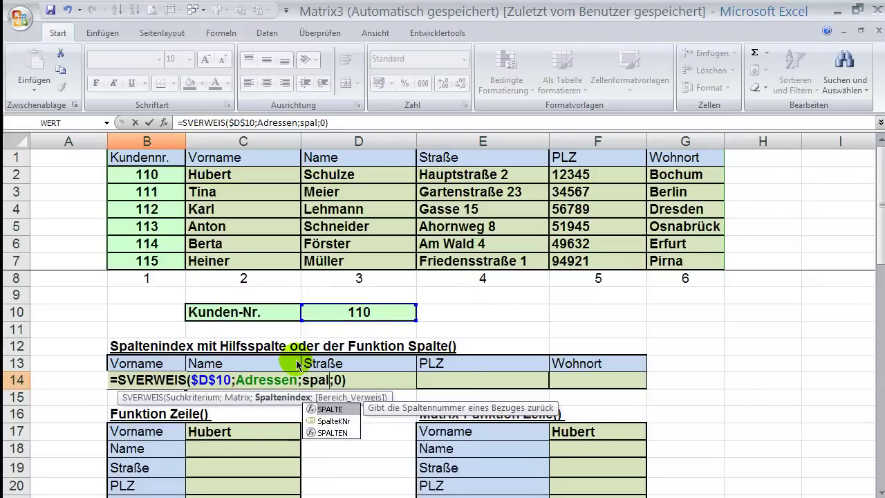
pyautogui.write('te(')
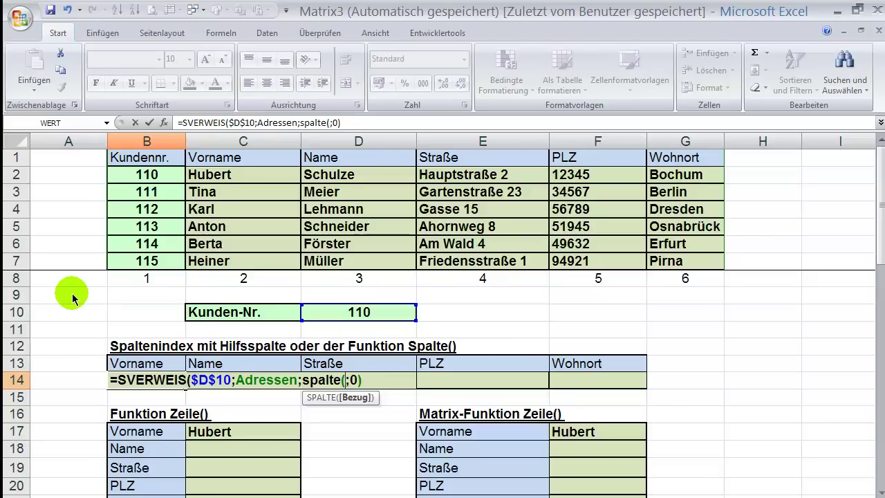
pyautogui.click(138, 312)
pyautogui.write(')')
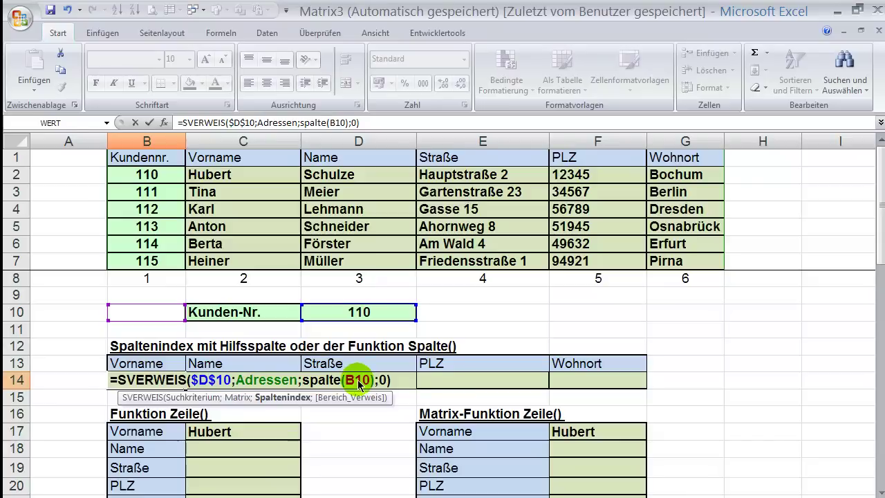
pyautogui.hotkey('ctrl', 'Return')
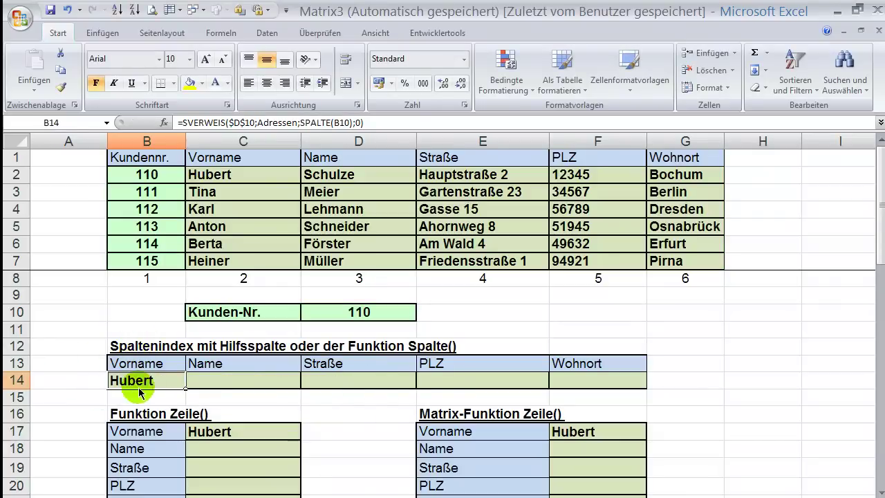
# Fill the SPALTE-based B14 lookup across to F14, returning Schulze through Bochum.
pyautogui.moveTo(185, 389); pyautogui.dragTo(610, 387)
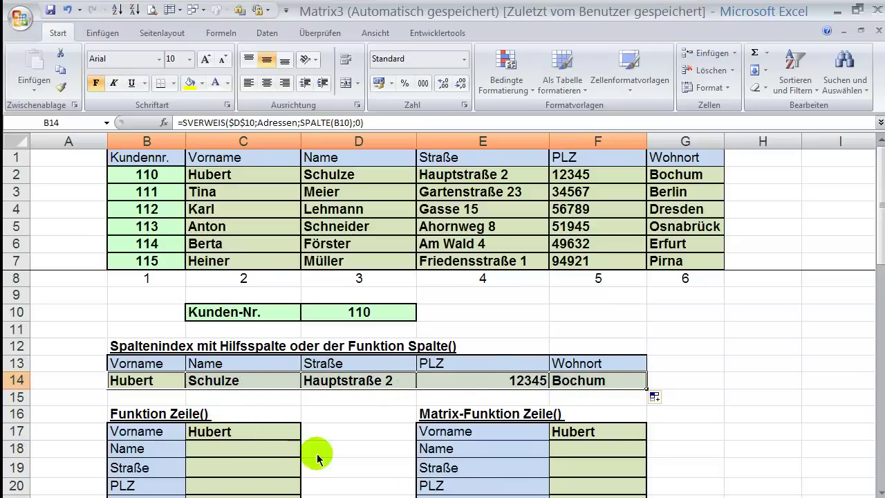
pyautogui.click(235, 434)
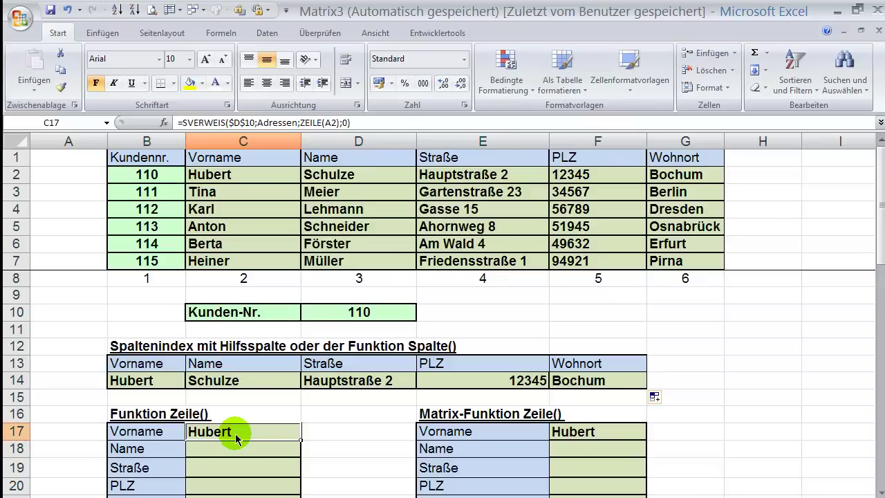
# Confirm C17's =SVERWEIS($D$10;Adressen;ZEILE(A2);0) lookup and fill it down to C21.
pyautogui.press('F2')
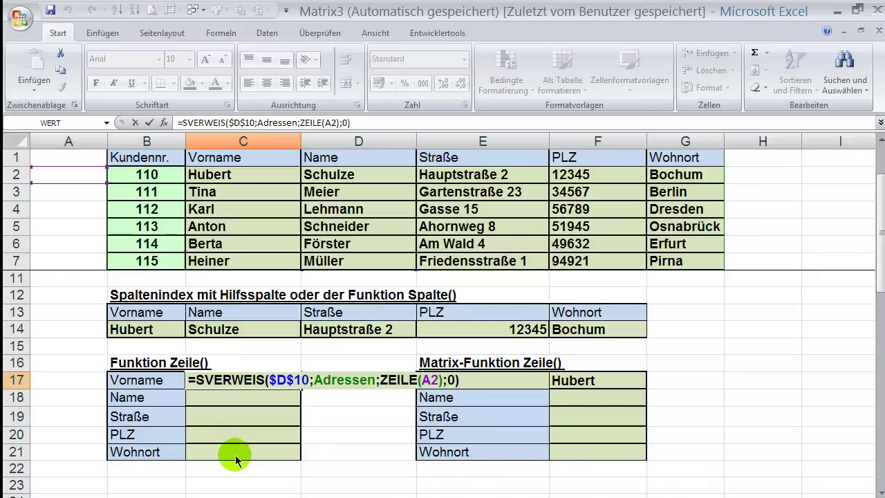
pyautogui.click(398, 385)
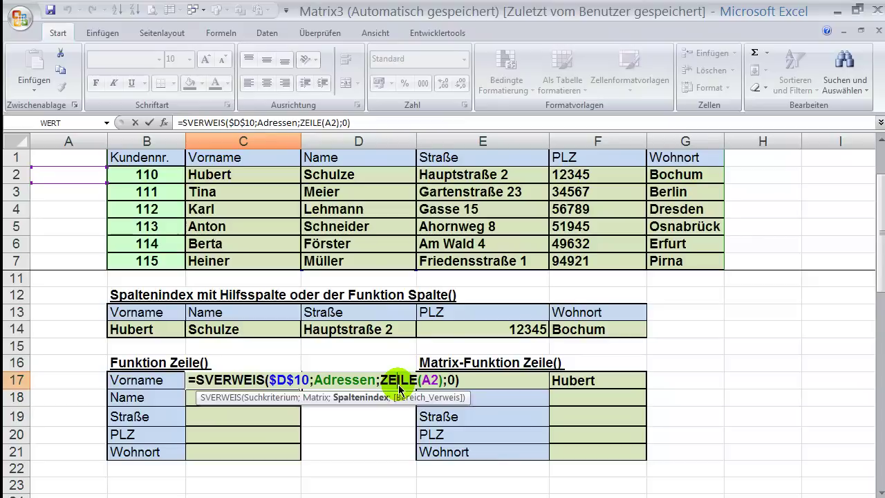
pyautogui.doubleClick(428, 382)
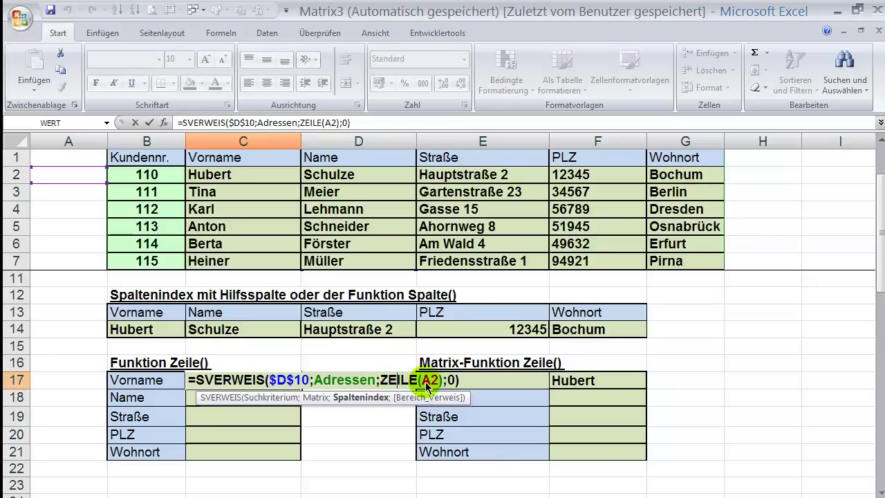
pyautogui.click(428, 385)
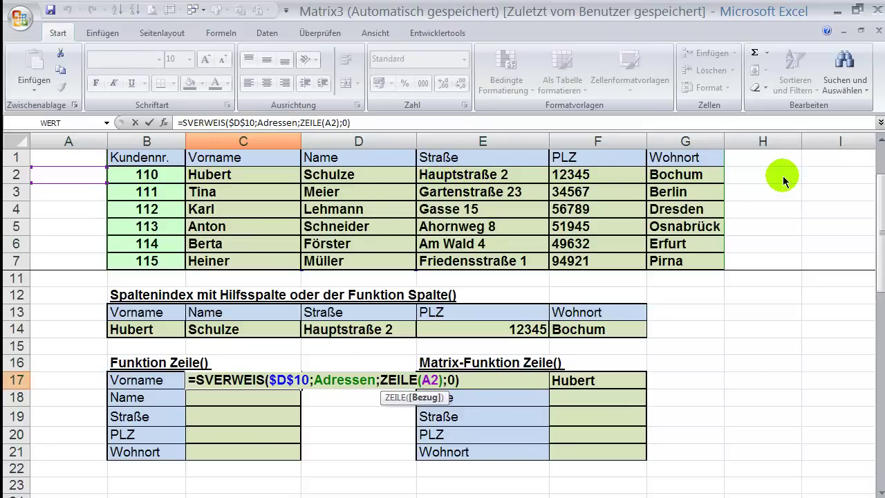
pyautogui.hotkey('ctrl', 'Return')
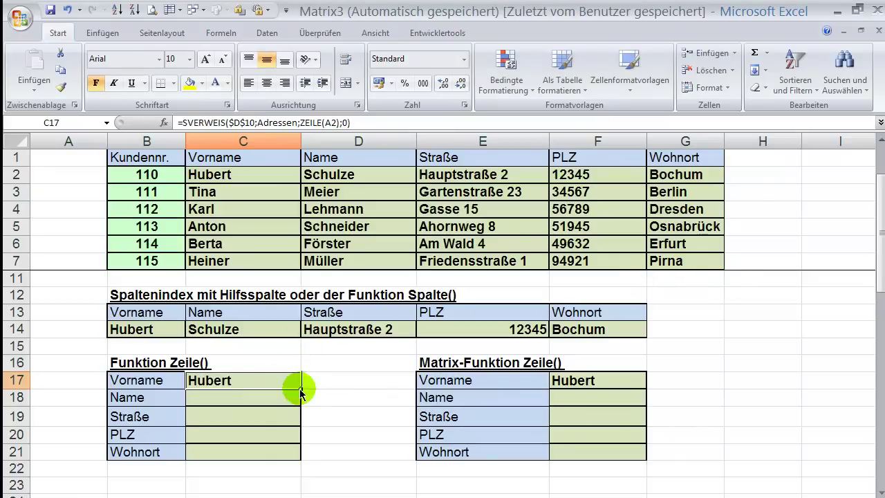
pyautogui.moveTo(301, 390); pyautogui.dragTo(301, 458)
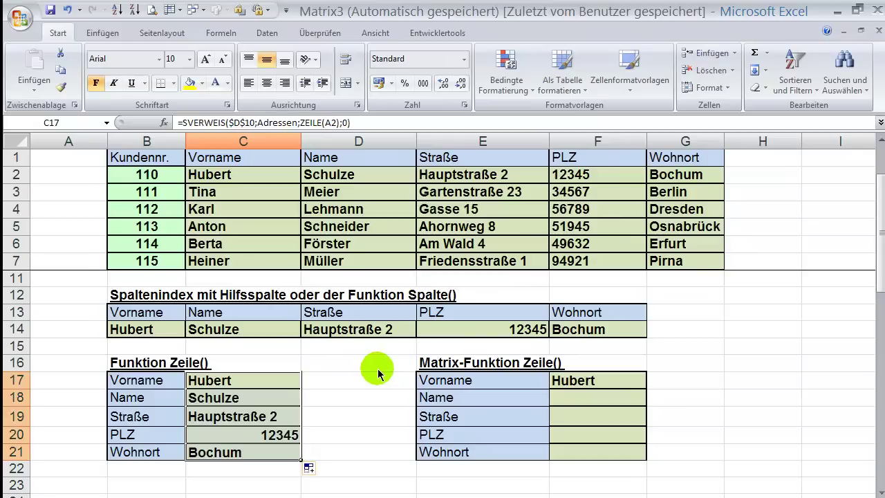
pyautogui.click(324, 453)
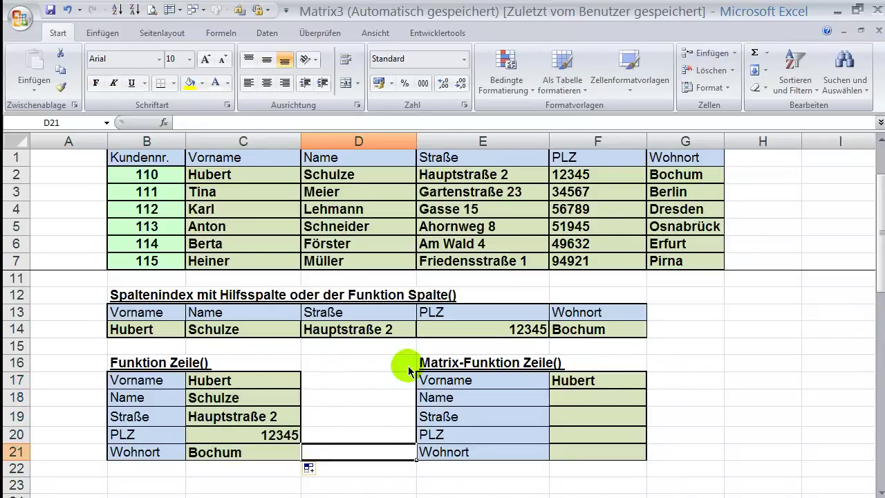
# Enter {=SVERWEIS($D$10;Adressen;ZEILE(A2:A6);0)} as an array formula across F17:F21.
pyautogui.click(573, 385)
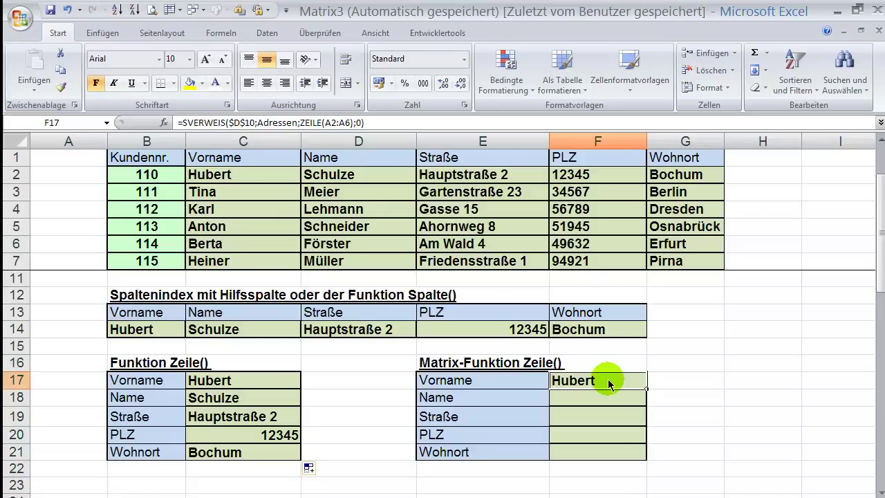
pyautogui.moveTo(608, 382); pyautogui.dragTo(612, 457)
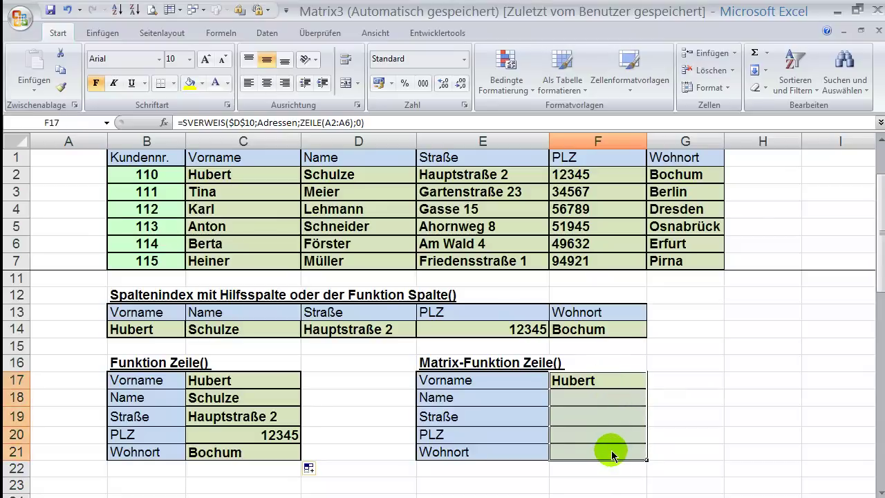
pyautogui.press('F2')
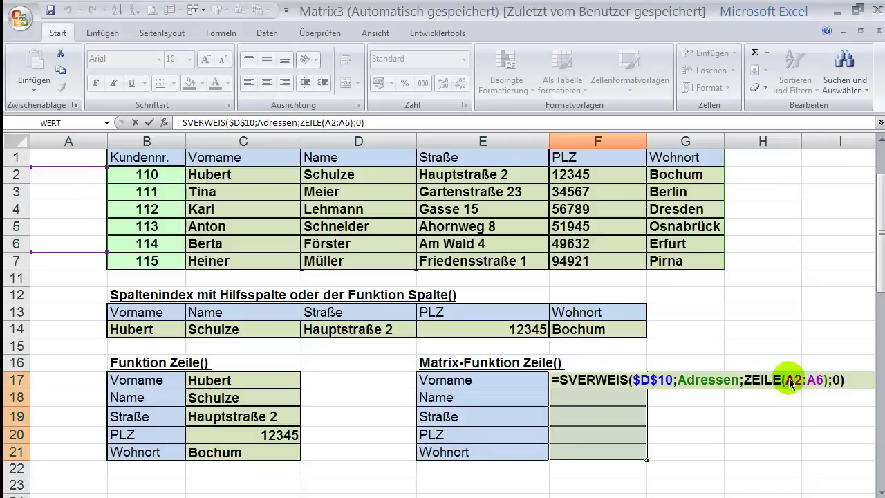
pyautogui.moveTo(785, 379); pyautogui.dragTo(822, 383)
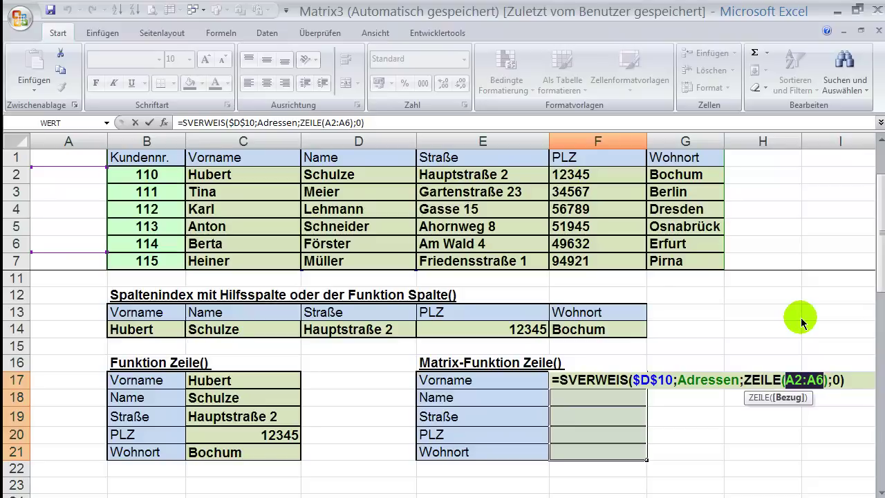
pyautogui.hotkey('ctrl', 'shift', 'Return')
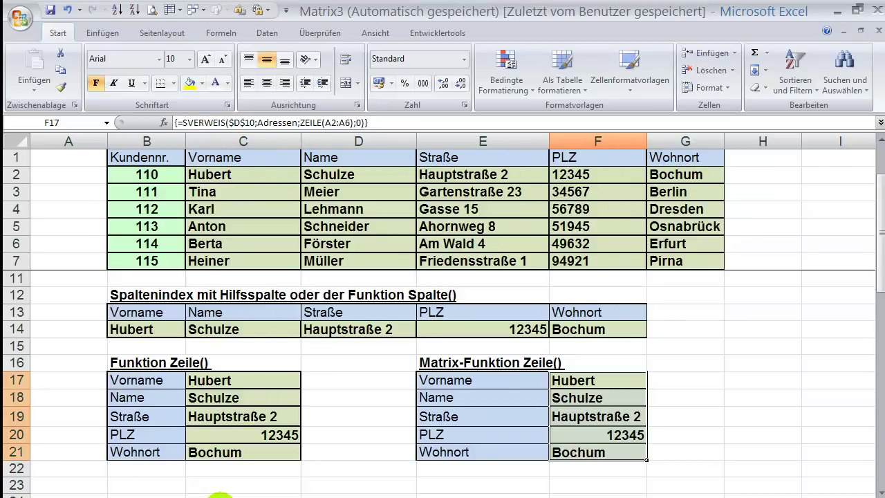
# Go to the worksheet with the Funktion Vergleich() als Spaltenindex example.
pyautogui.click(225, 495)
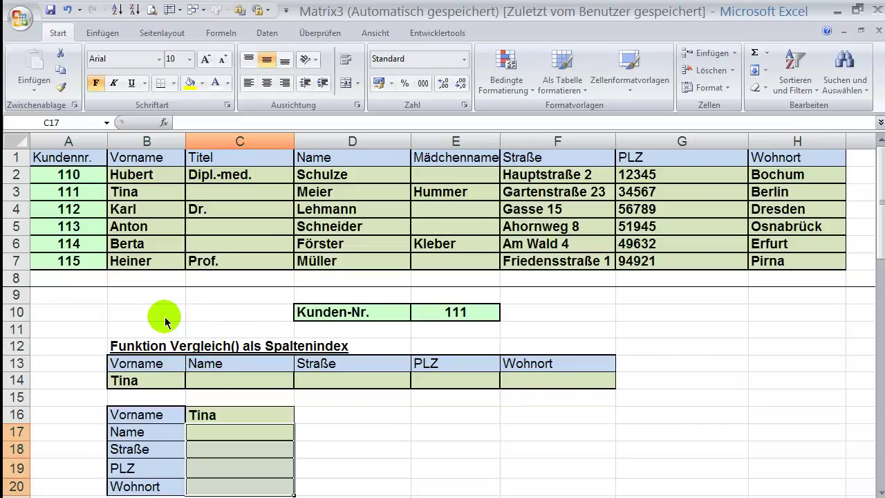
pyautogui.click(135, 382)
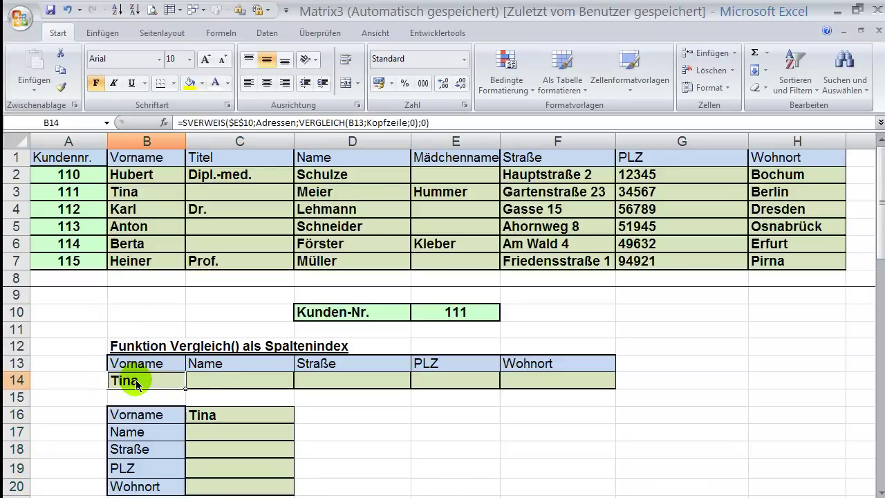
pyautogui.doubleClick(137, 382)
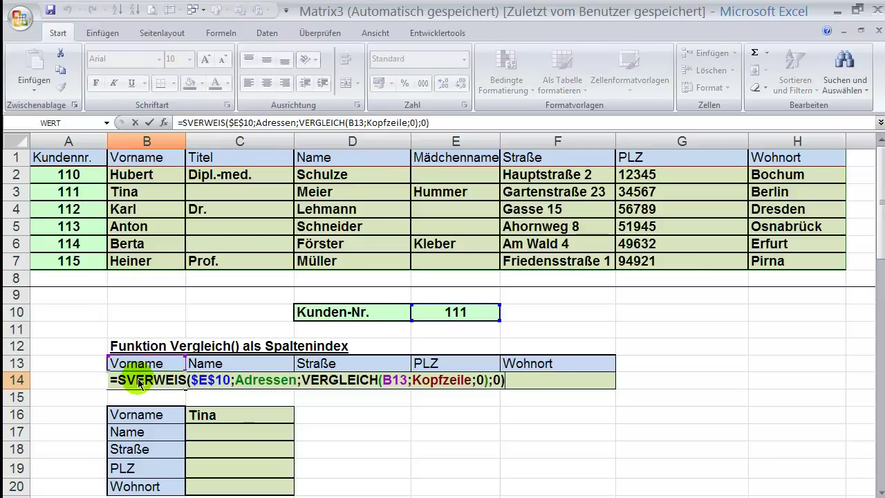
pyautogui.click(347, 380)
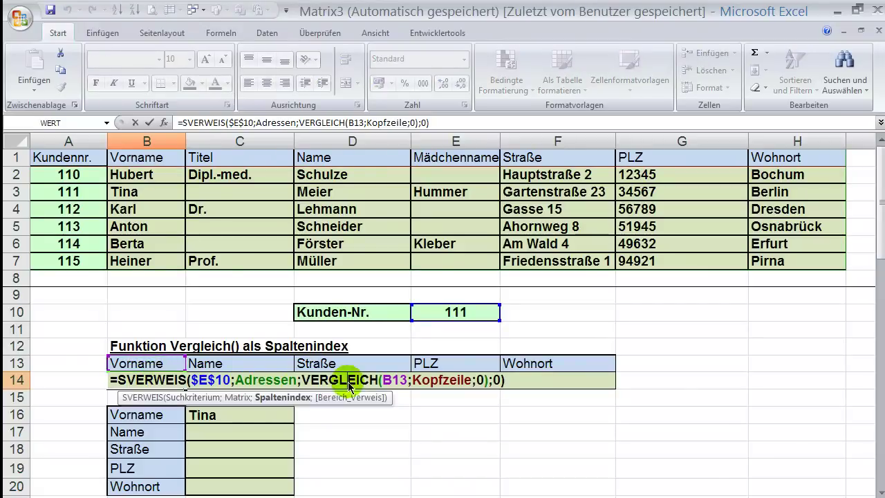
pyautogui.click(397, 383)
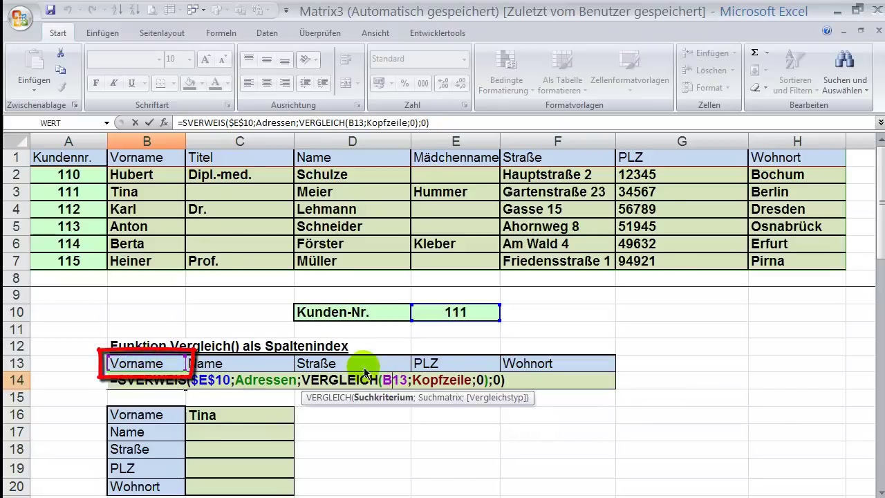
pyautogui.click(444, 381)
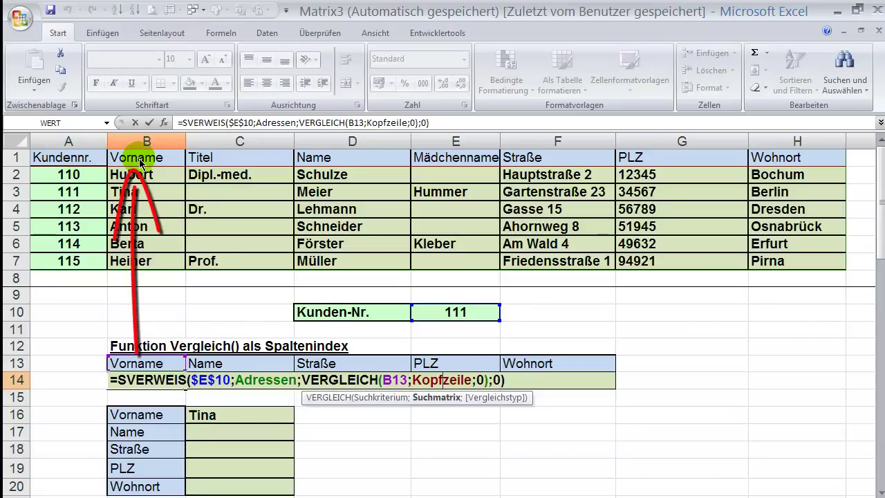
pyautogui.click(482, 380)
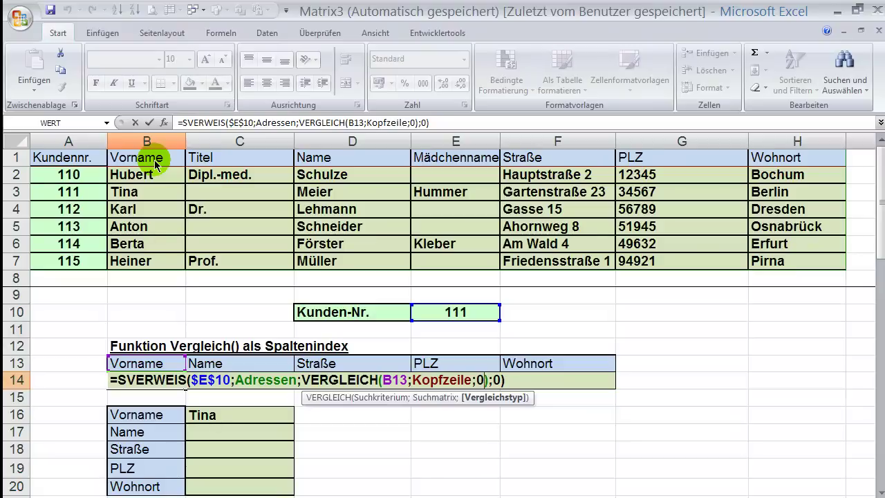
pyautogui.hotkey('ctrl', 'Return')
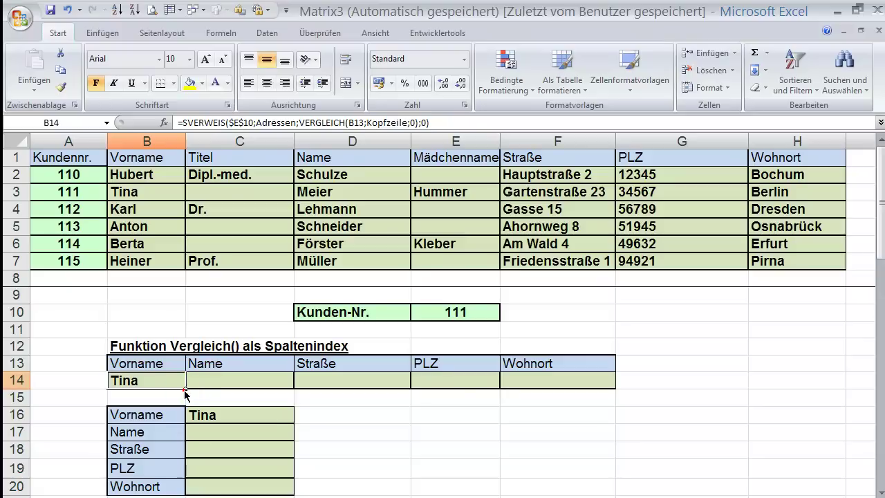
# Fill B14 across to F14, then inspect C16's VERGLEICH(B16;Kopfzeile;0) formula returning Tina.
pyautogui.moveTo(185, 391); pyautogui.dragTo(599, 394)
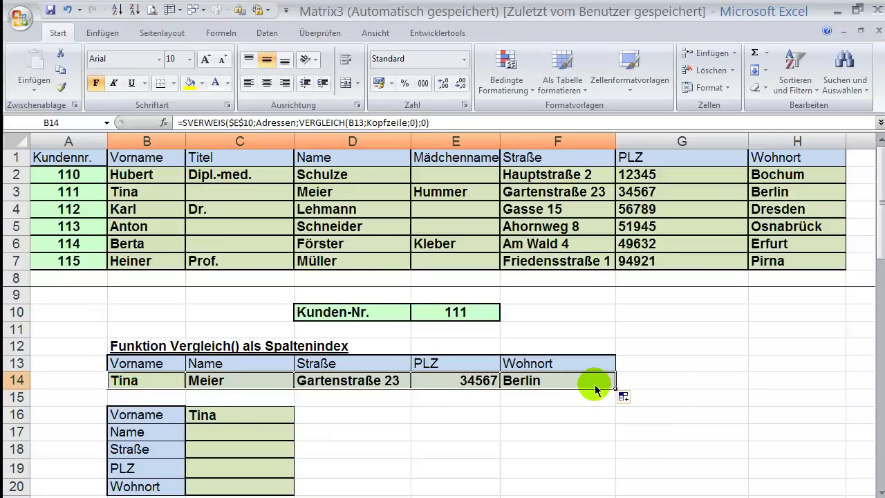
pyautogui.click(223, 416)
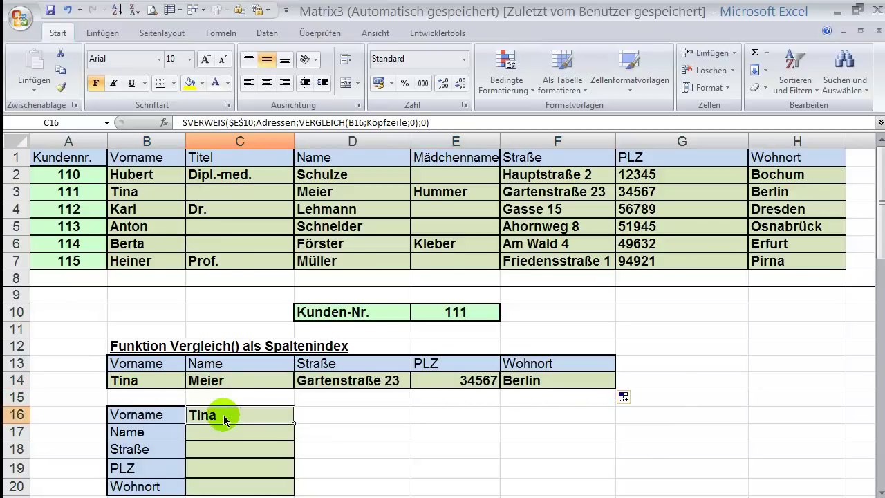
pyautogui.doubleClick(223, 417)
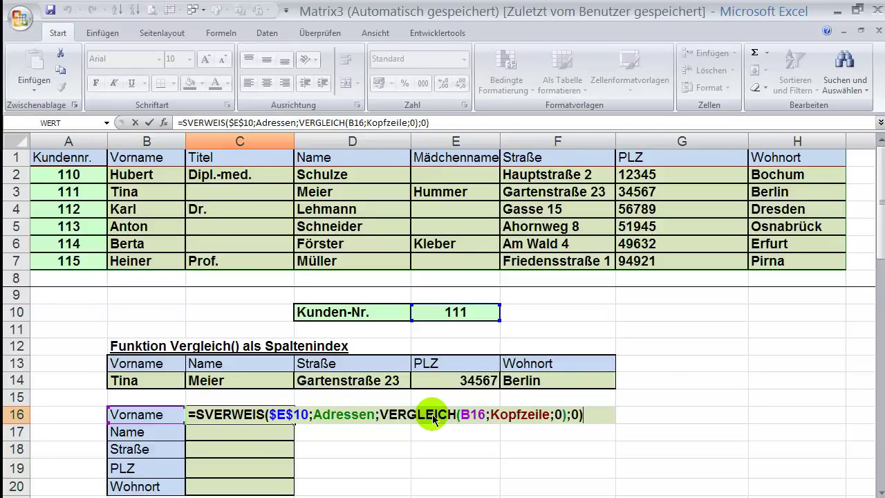
pyautogui.click(471, 416)
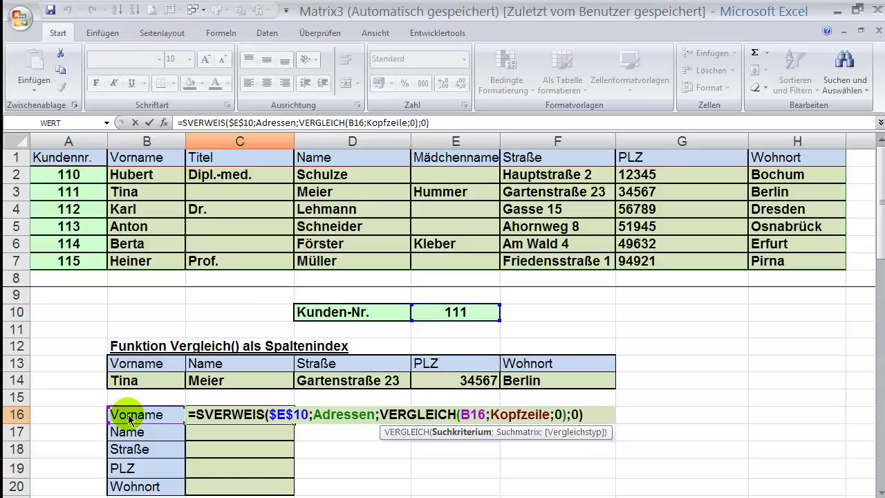
pyautogui.hotkey('ctrl', 'Return')
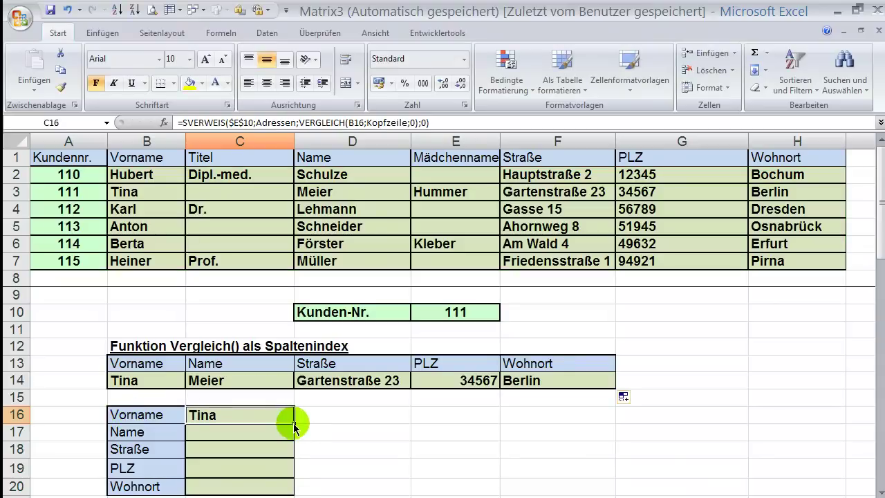
# Copy the C16 lookup down to C20, listing Tina, Meier, Gartenstraße 23, 34567 and Berlin.
pyautogui.doubleClick(294, 423)
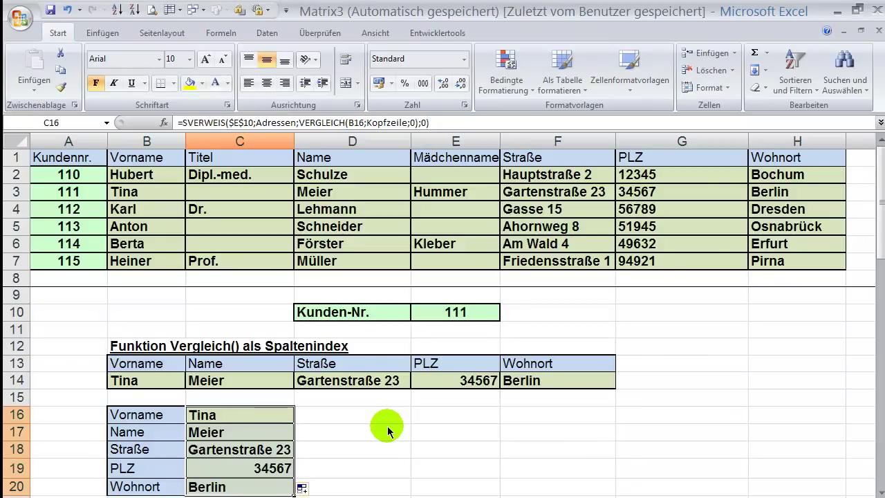
pyautogui.click(355, 418)
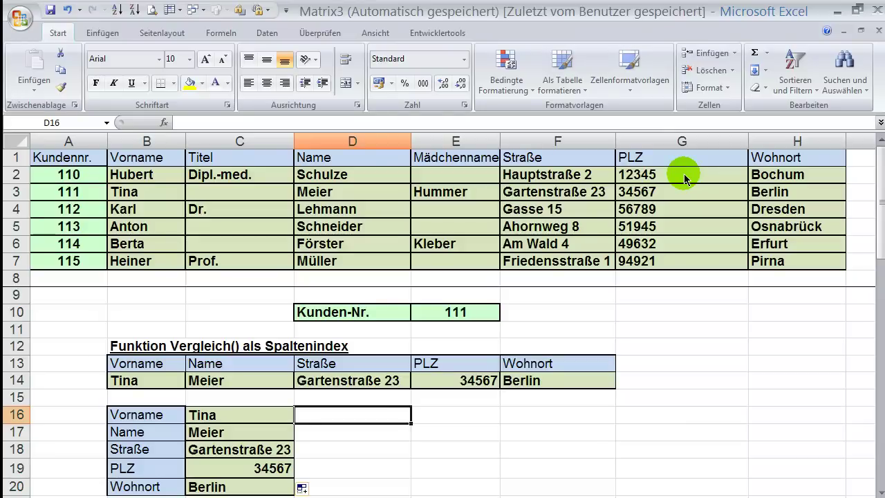
pyautogui.click(157, 368)
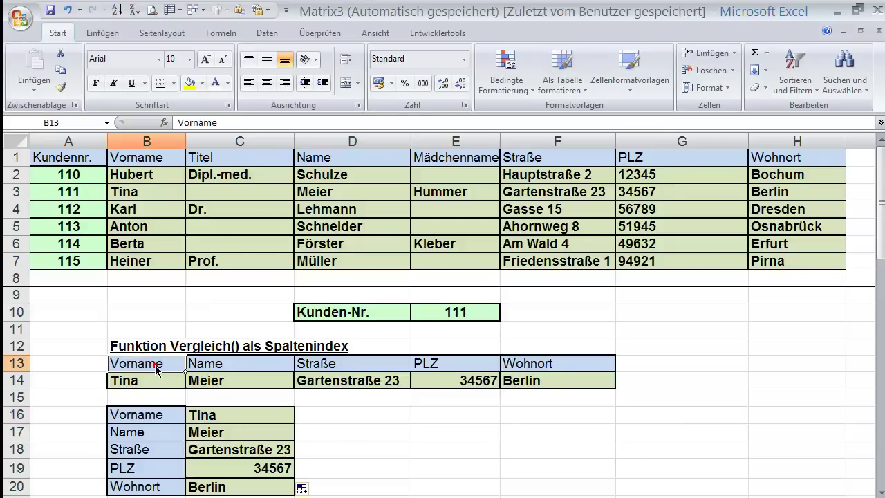
pyautogui.click(156, 369)
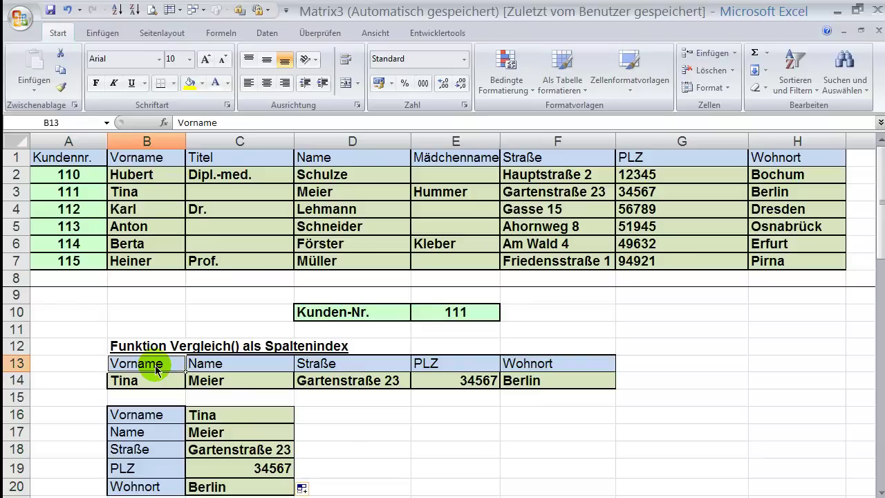
pyautogui.write('Nam')
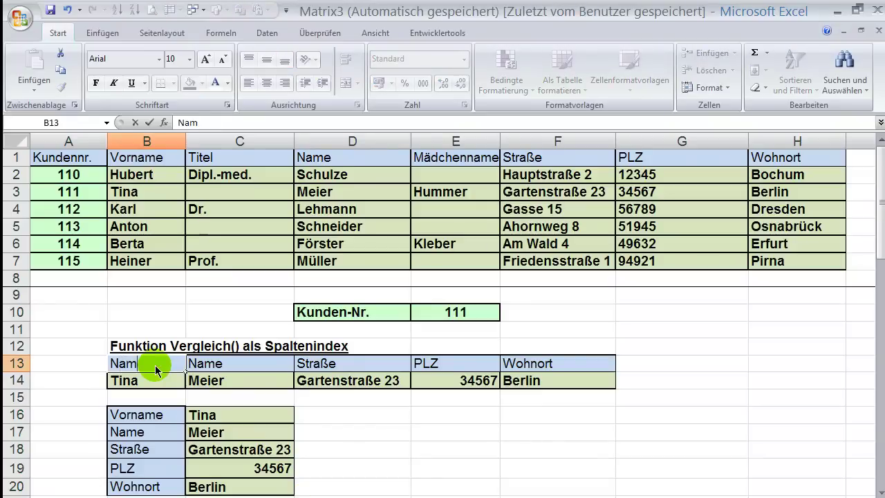
pyautogui.write('e')
pyautogui.press('Tab')
pyautogui.write('Vo')
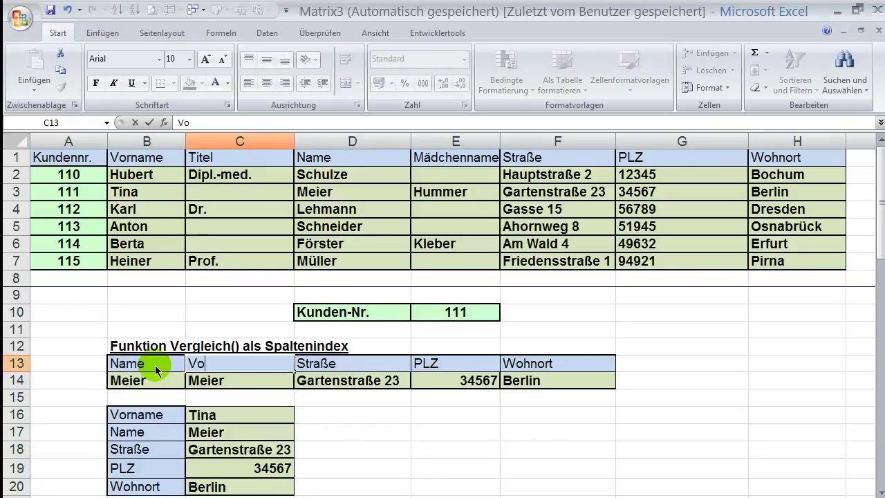
pyautogui.write('rname')
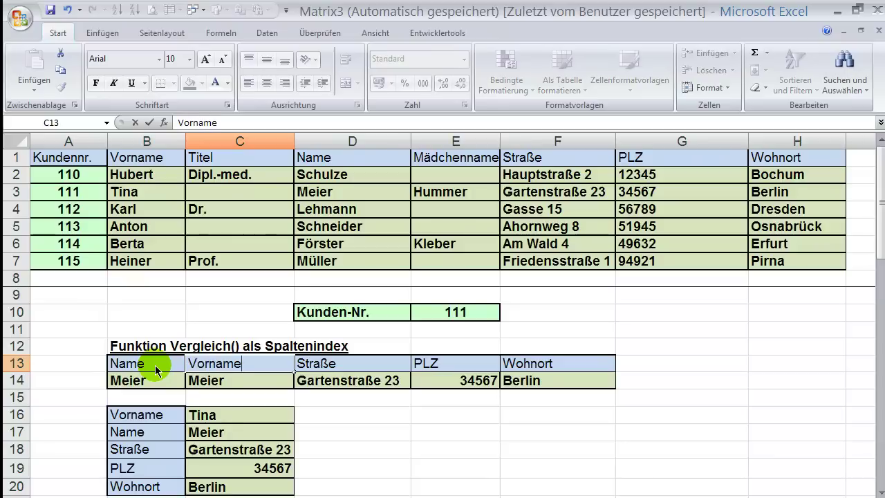
pyautogui.press('Return')
pyautogui.press('Down')
pyautogui.press('Down')
pyautogui.press('Right')
pyautogui.press('Right')
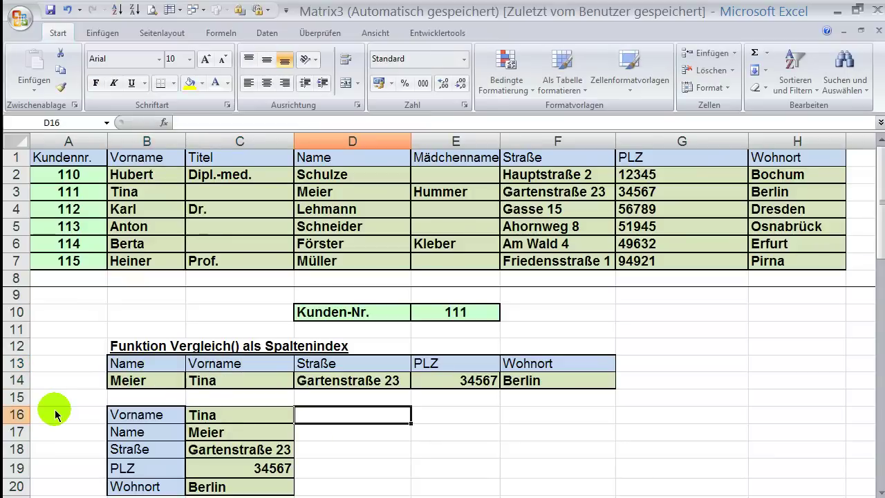